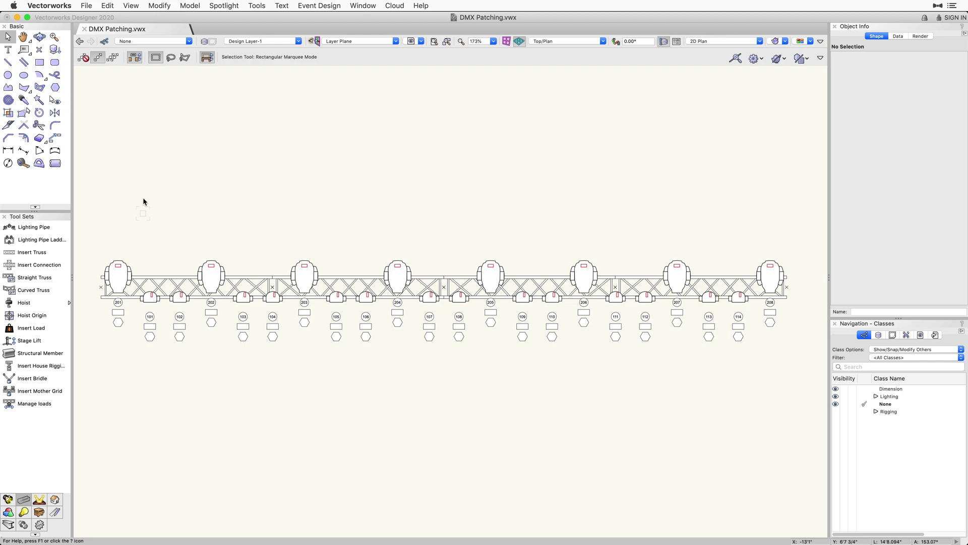
Open the DMX patch for the lighting fixtures and sort the fixture list ascending by instrument type
{"action": "left_click", "coordinate": [235, 5]}
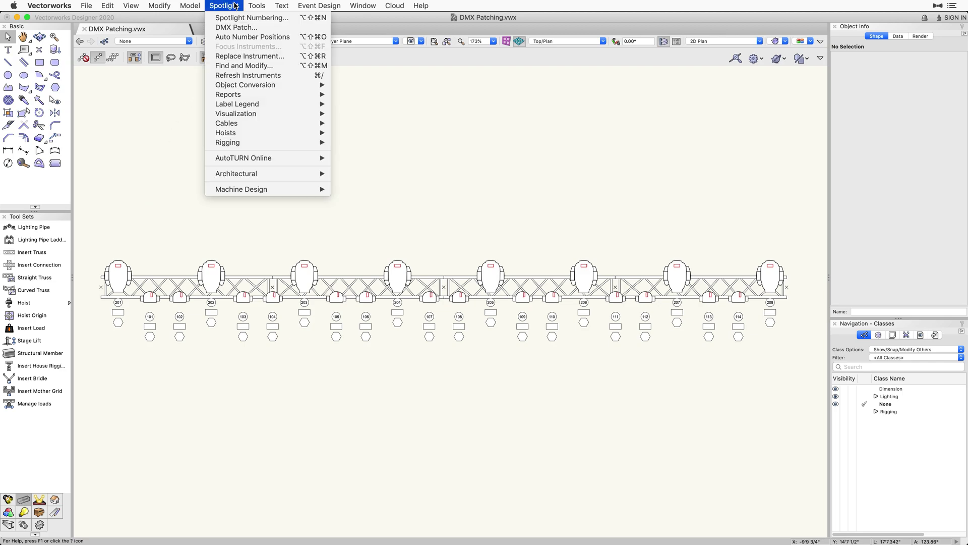
{"action": "left_click", "coordinate": [261, 30]}
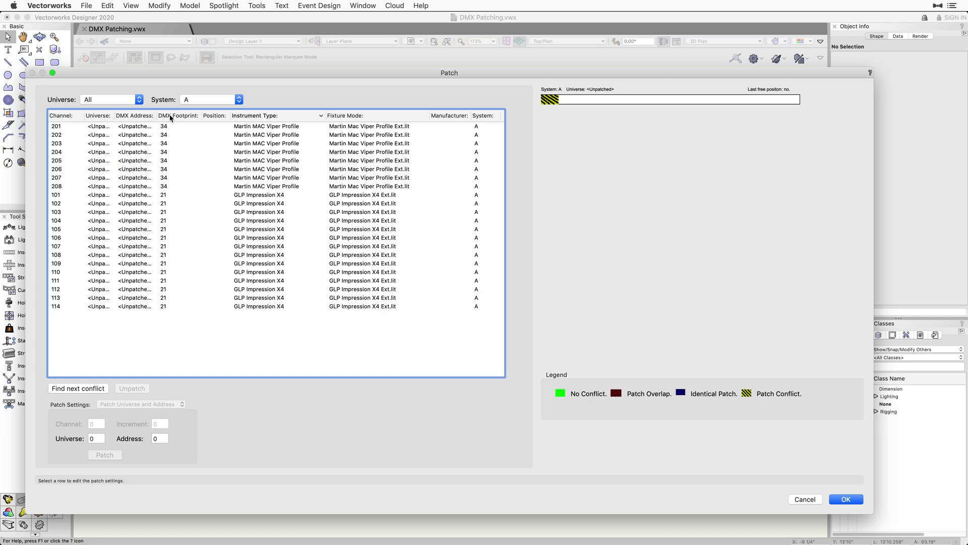
{"action": "left_click", "coordinate": [319, 116]}
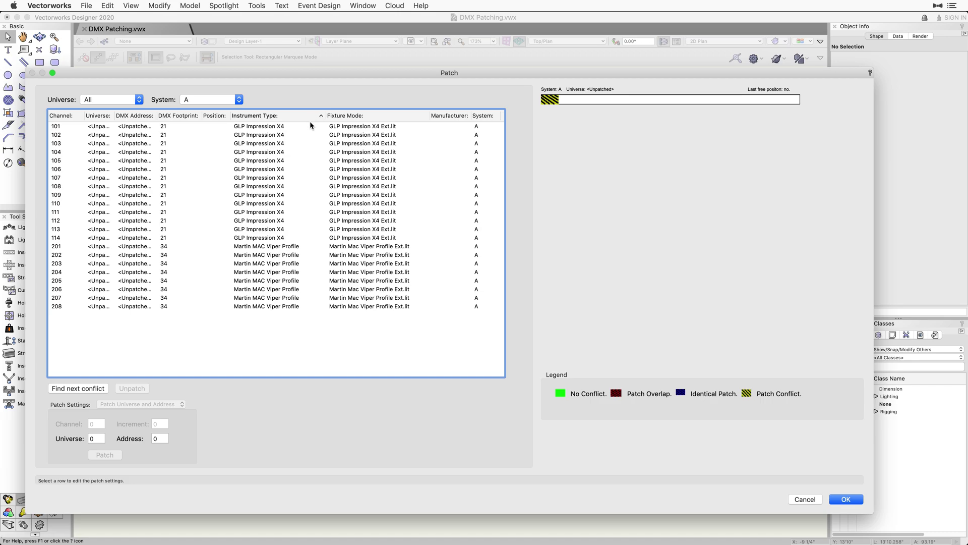
Patch the GLP Impression X4 fixtures, channels 101 to 114, by universe and address, starting at universe 1, address 1
{"action": "left_click", "coordinate": [307, 126]}
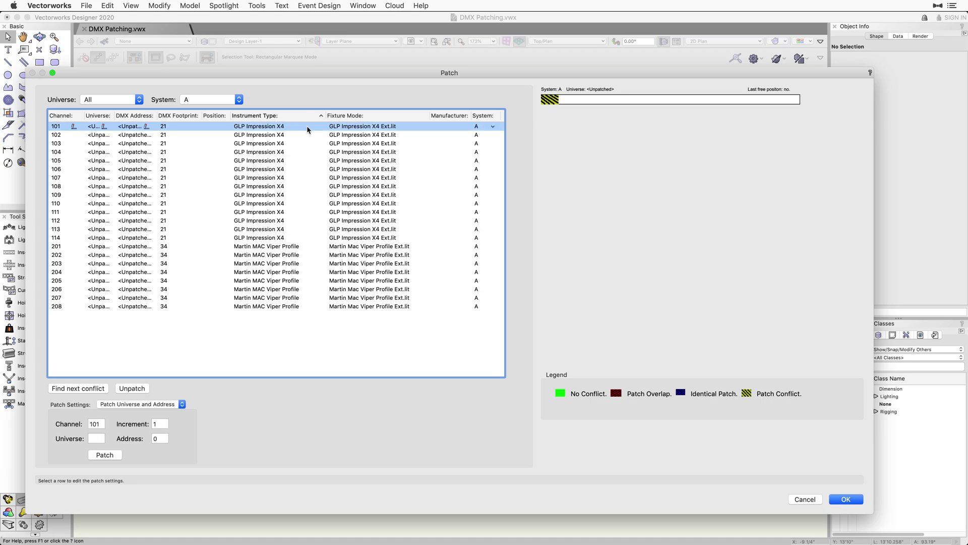
{"action": "left_click", "coordinate": [301, 238], "text": "shift"}
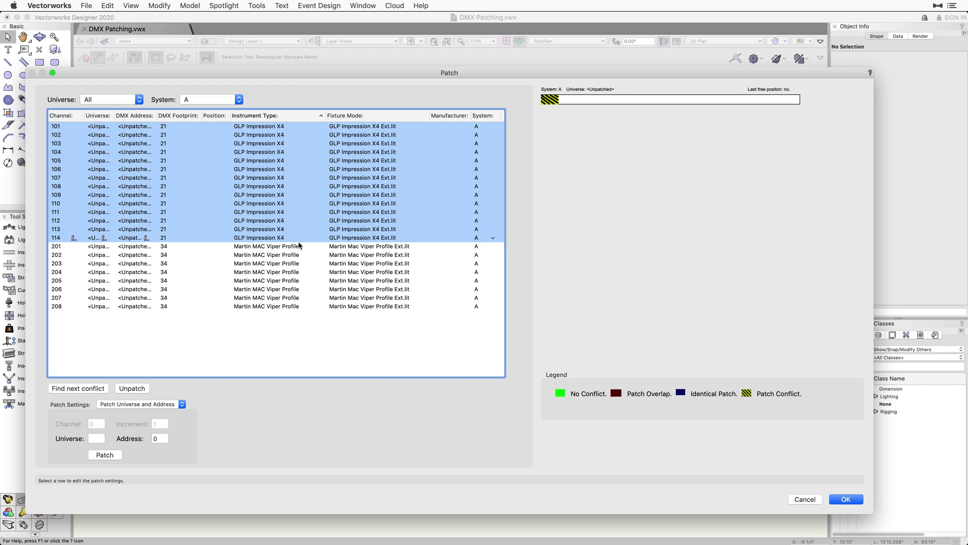
{"action": "left_click", "coordinate": [182, 404]}
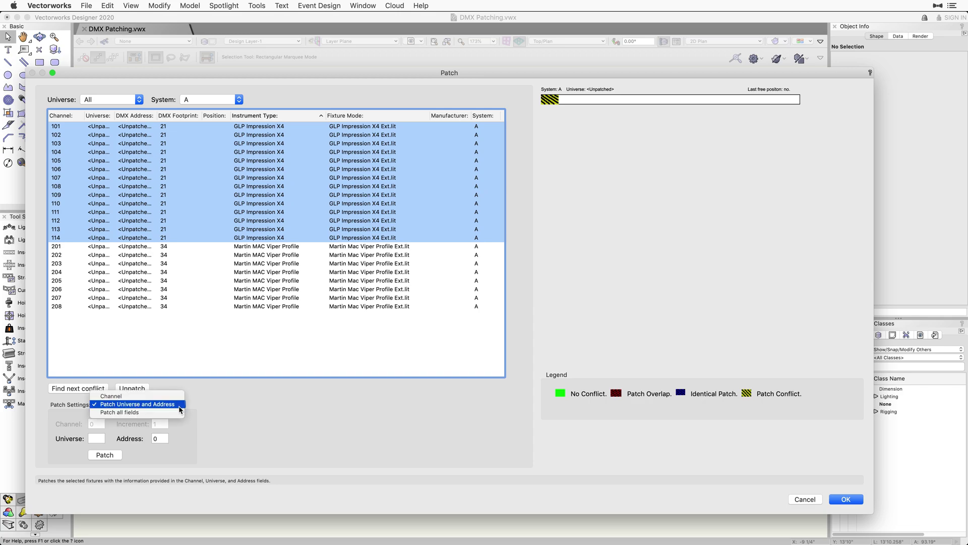
{"action": "left_click", "coordinate": [180, 409]}
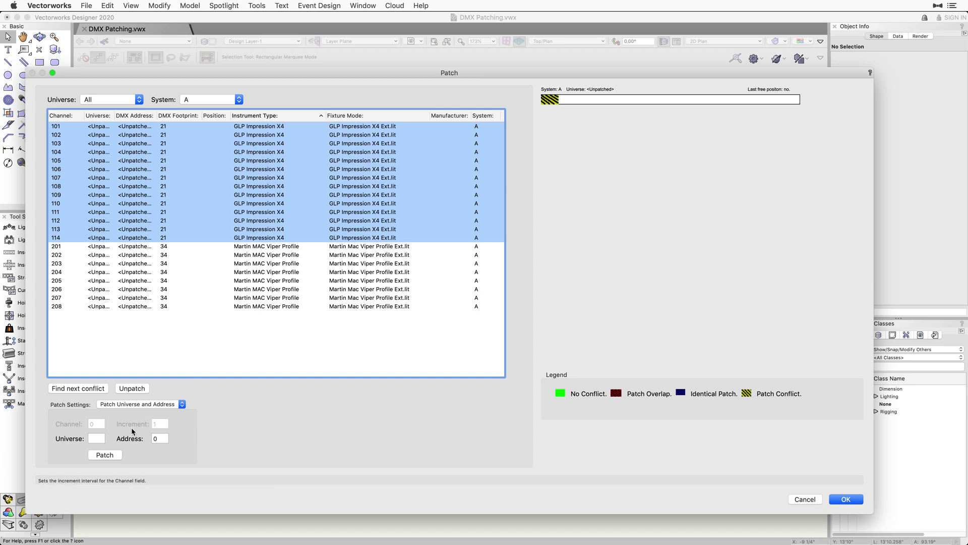
{"action": "left_click", "coordinate": [100, 438]}
{"action": "type", "text": "1"}
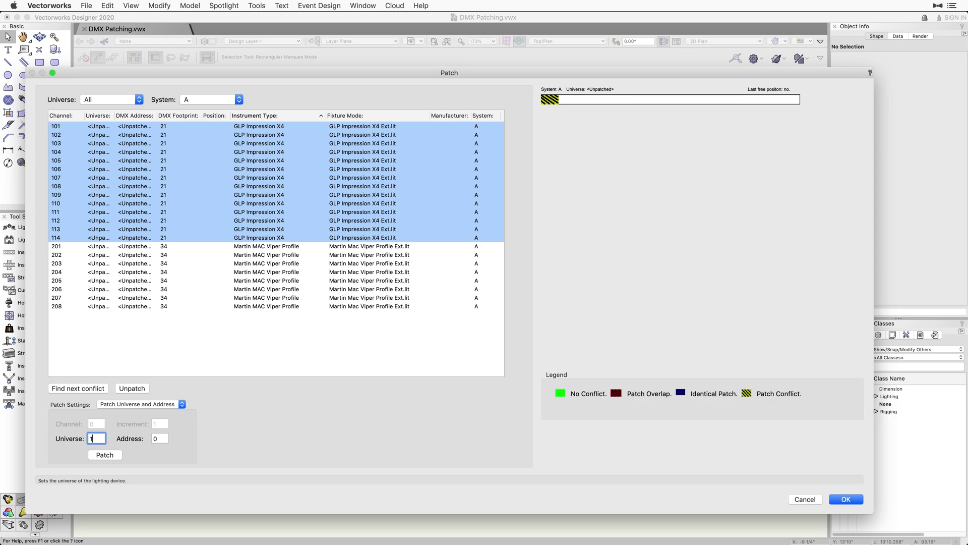
{"action": "left_click", "coordinate": [162, 438]}
{"action": "key", "text": "BackSpace"}
{"action": "type", "text": "1"}
{"action": "key", "text": "Tab"}
{"action": "left_click", "coordinate": [115, 454]}
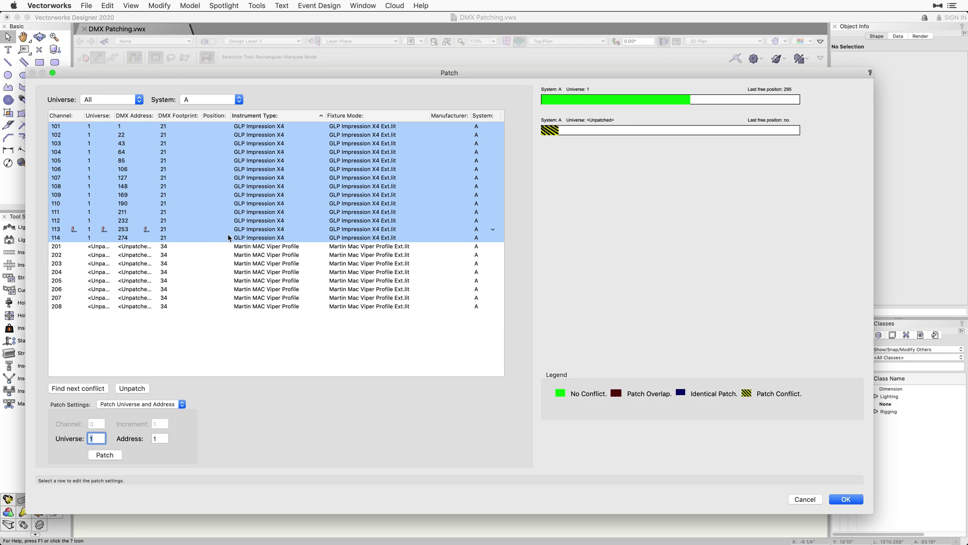
Patch the Martin MAC Viper Profile fixtures, channels 201 to 208, starting at universe 1, address 295
{"action": "left_click", "coordinate": [309, 247]}
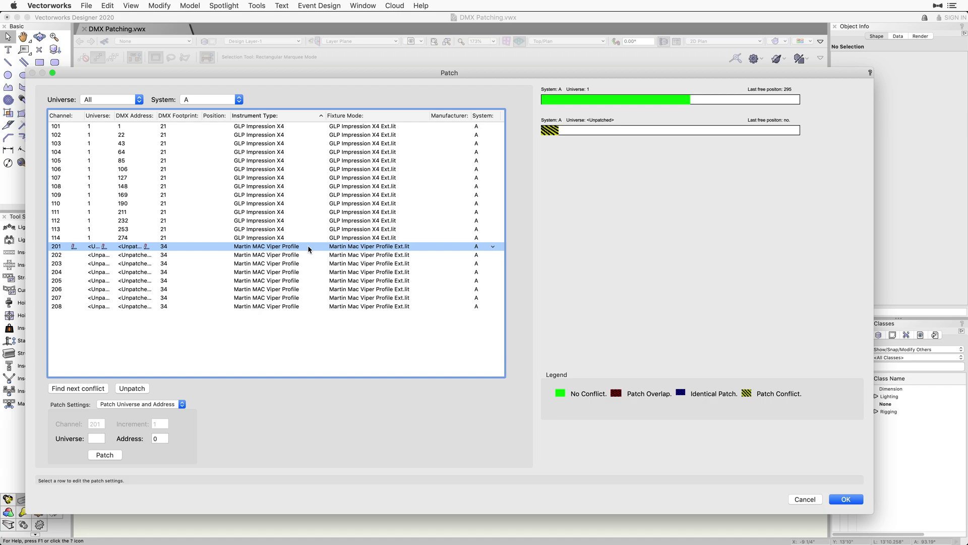
{"action": "left_click", "coordinate": [307, 305], "text": "shift"}
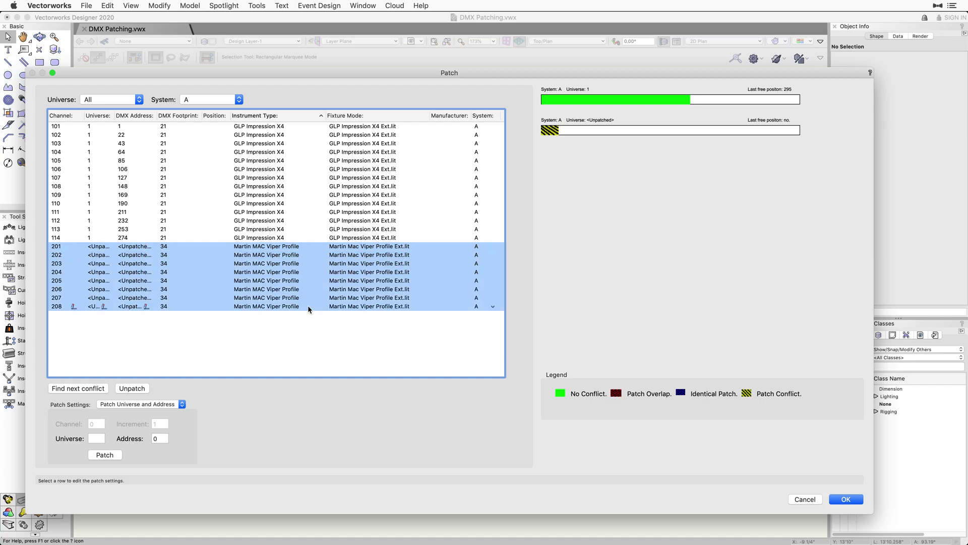
{"action": "left_click", "coordinate": [96, 438]}
{"action": "type", "text": "1"}
{"action": "key", "text": "Tab"}
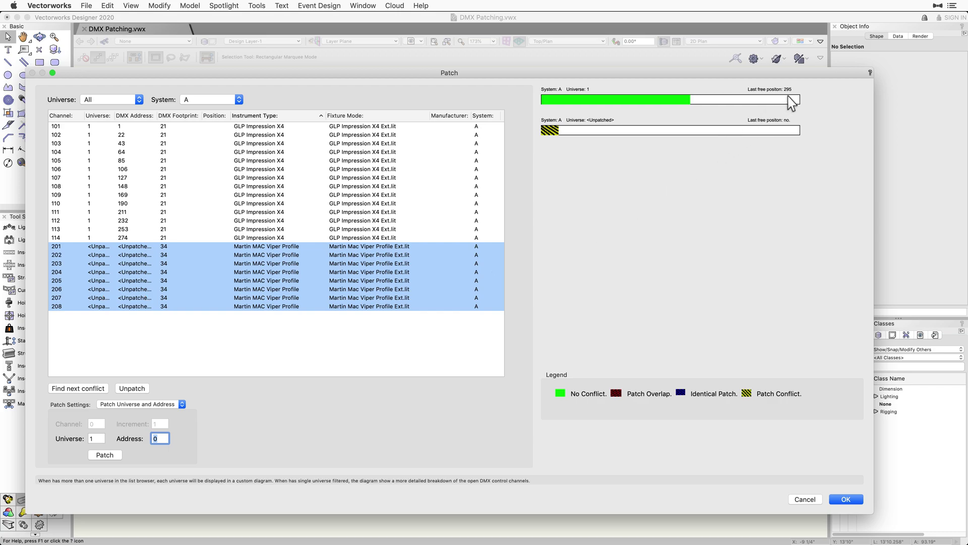
{"action": "type", "text": "295"}
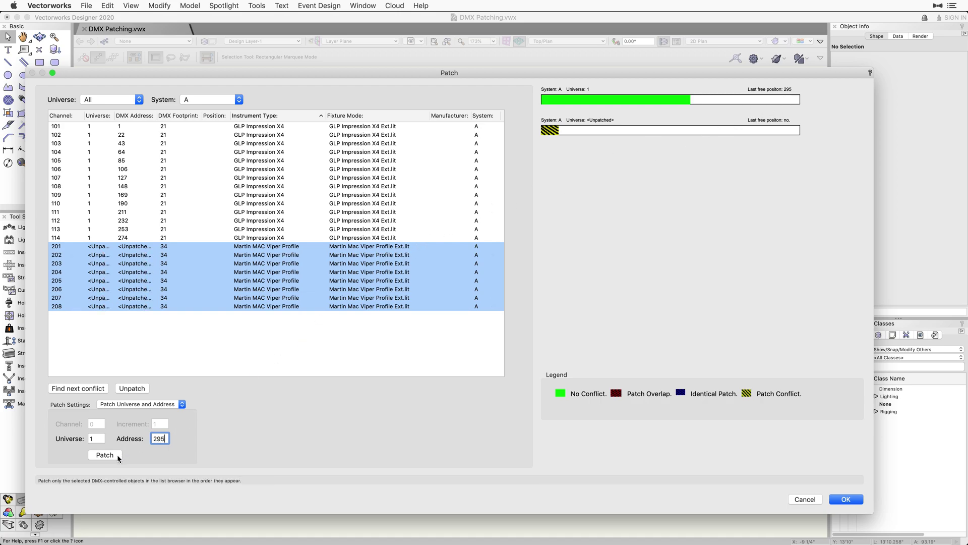
{"action": "left_click", "coordinate": [105, 455]}
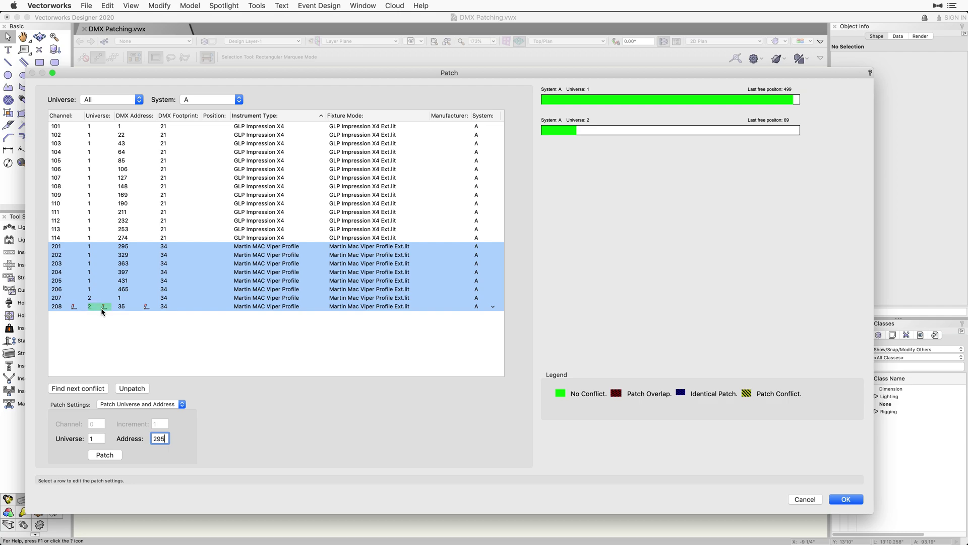
Repatch the Martin MAC Viper Profile fixtures, channels 201 to 208, to start at universe 2, address 1
{"action": "double_click", "coordinate": [100, 439]}
{"action": "type", "text": "2"}
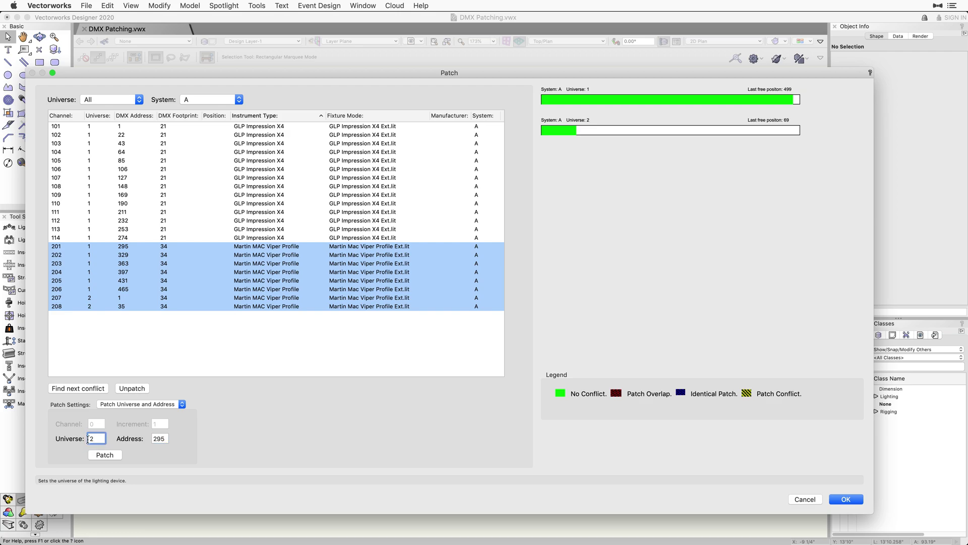
{"action": "key", "text": "Tab"}
{"action": "type", "text": "1"}
{"action": "left_click", "coordinate": [116, 454]}
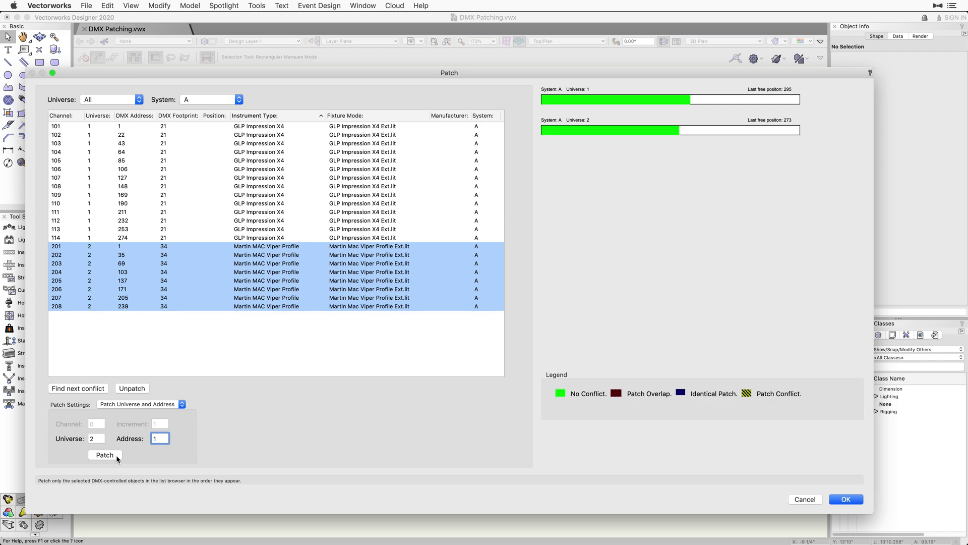
{"action": "key", "text": "Tab"}
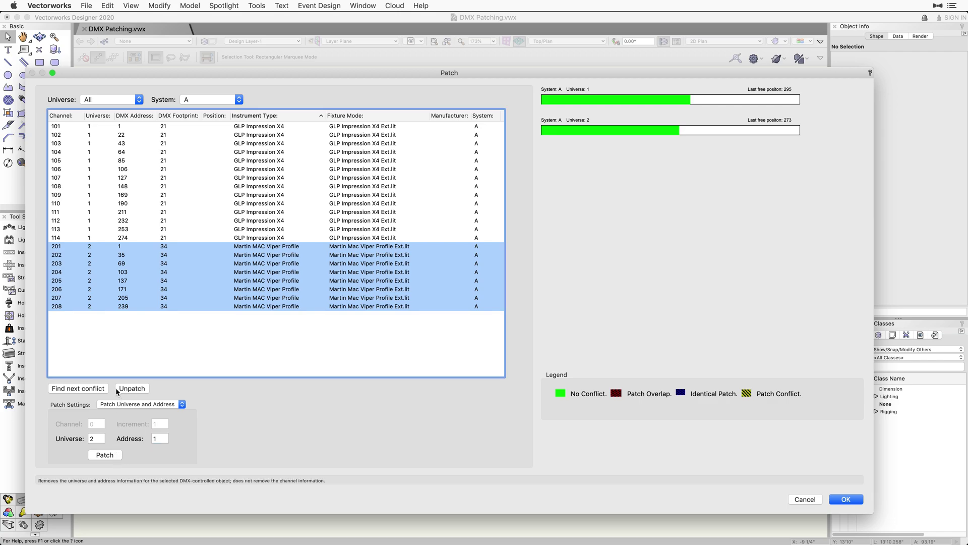
Change the DMX address of the fixture on channel 208 to 205 directly in the patch list
{"action": "left_click", "coordinate": [122, 308]}
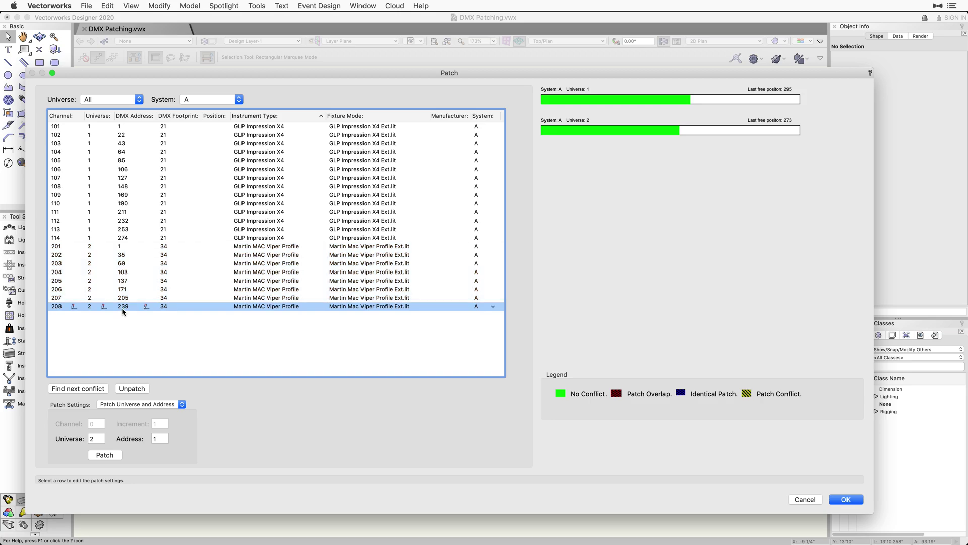
{"action": "left_click", "coordinate": [143, 307]}
{"action": "type", "text": "205"}
{"action": "key", "text": "Return"}
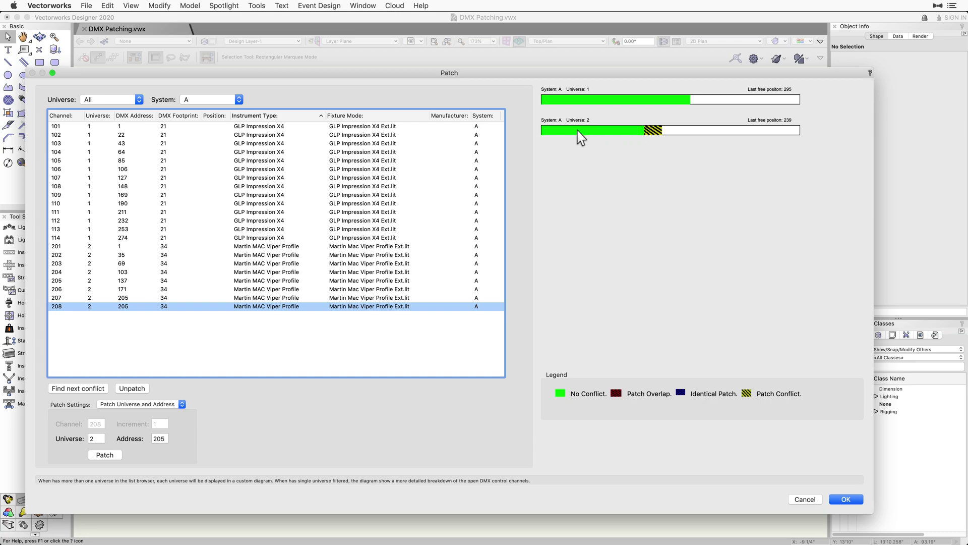
Keep system A selected and filter the patch list to universe 2 to view its detailed address grid
{"action": "left_click", "coordinate": [240, 99]}
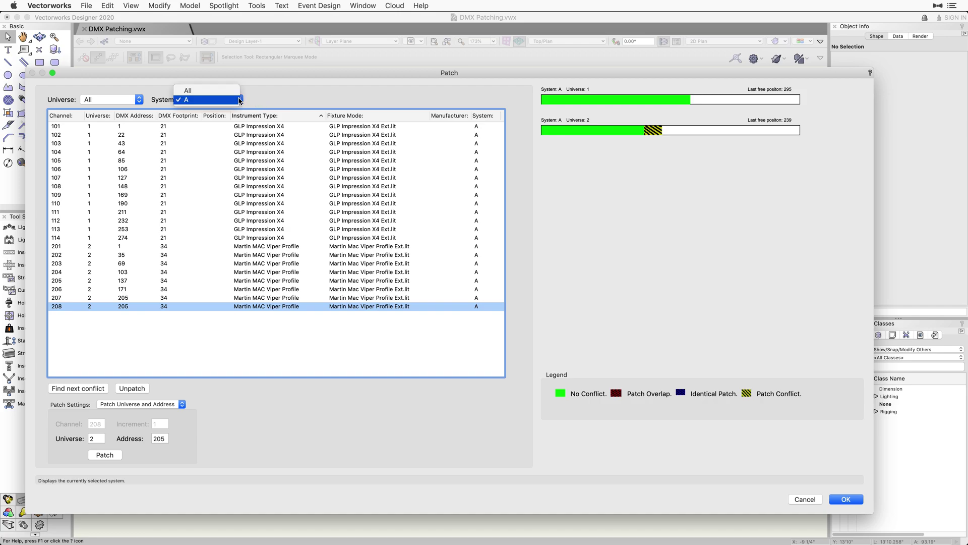
{"action": "left_click", "coordinate": [228, 98]}
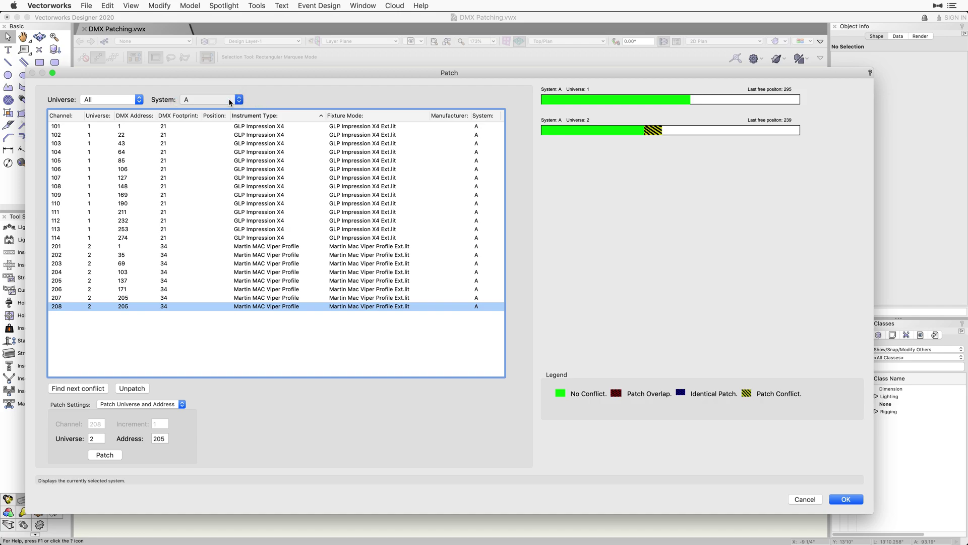
{"action": "left_click", "coordinate": [139, 99]}
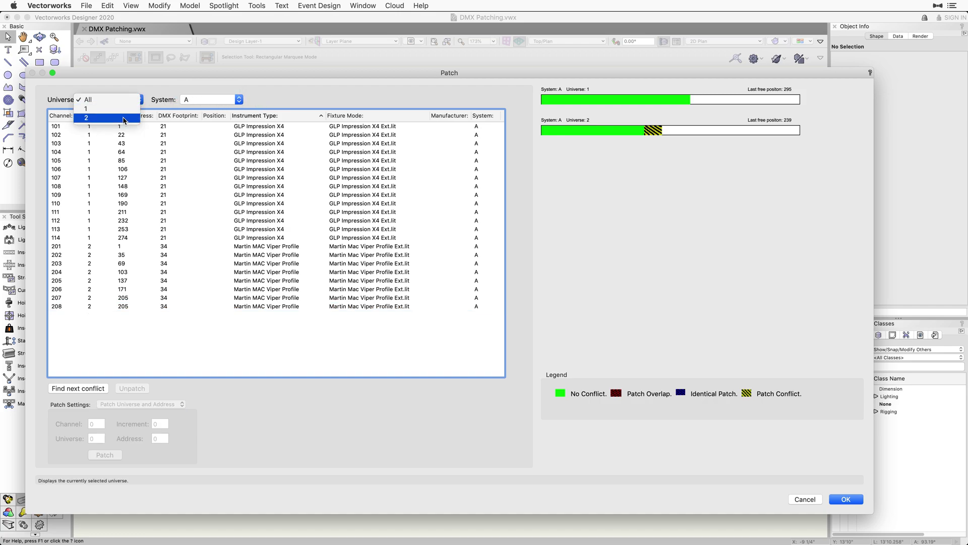
{"action": "left_click", "coordinate": [124, 119]}
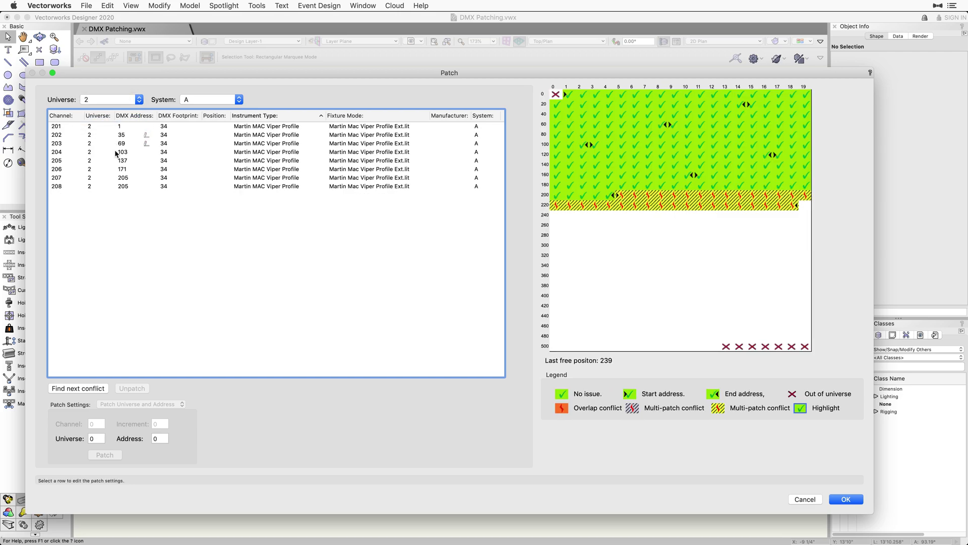
Find the next patch conflict and move the highlighted channel 208 block in the universe grid to start at address 239
{"action": "left_click", "coordinate": [92, 389]}
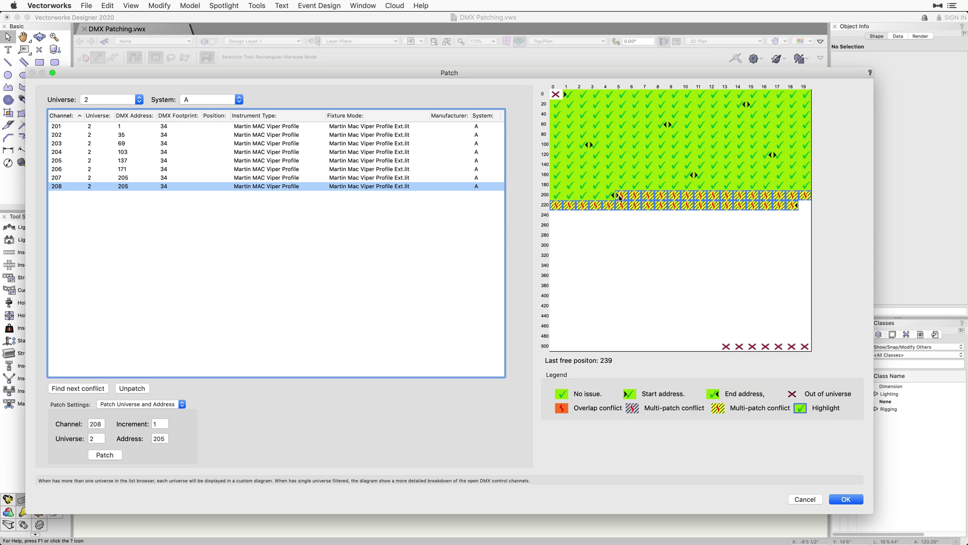
{"action": "left_click", "coordinate": [630, 200]}
{"action": "left_click_drag", "start_coordinate": [633, 204], "coordinate": [802, 203]}
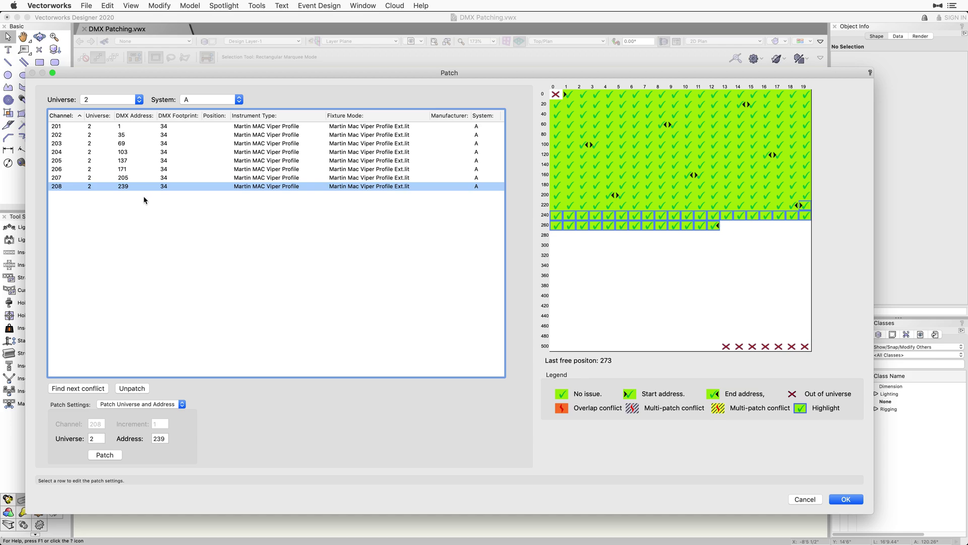
Show all universes in the patch list again and apply the DMX patch to the drawing
{"action": "left_click", "coordinate": [138, 101]}
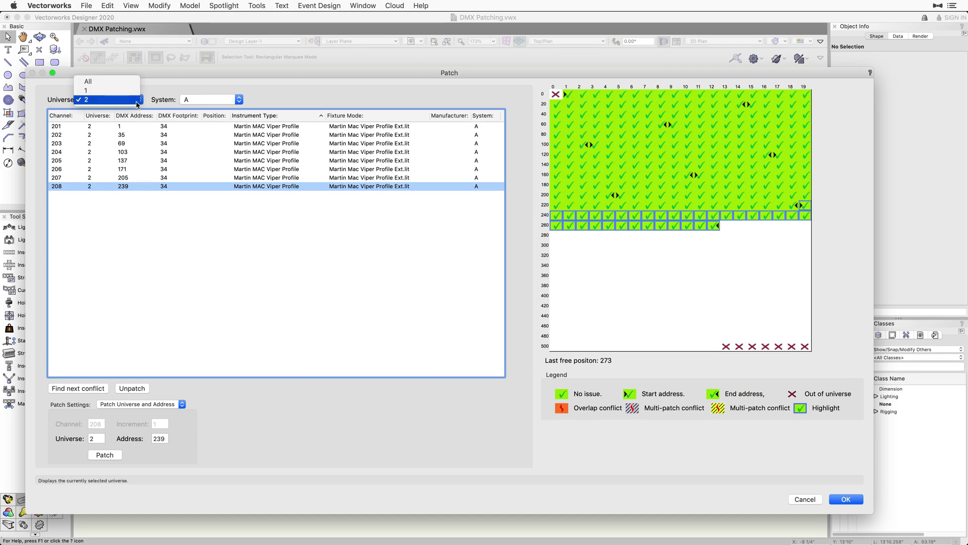
{"action": "left_click", "coordinate": [133, 81]}
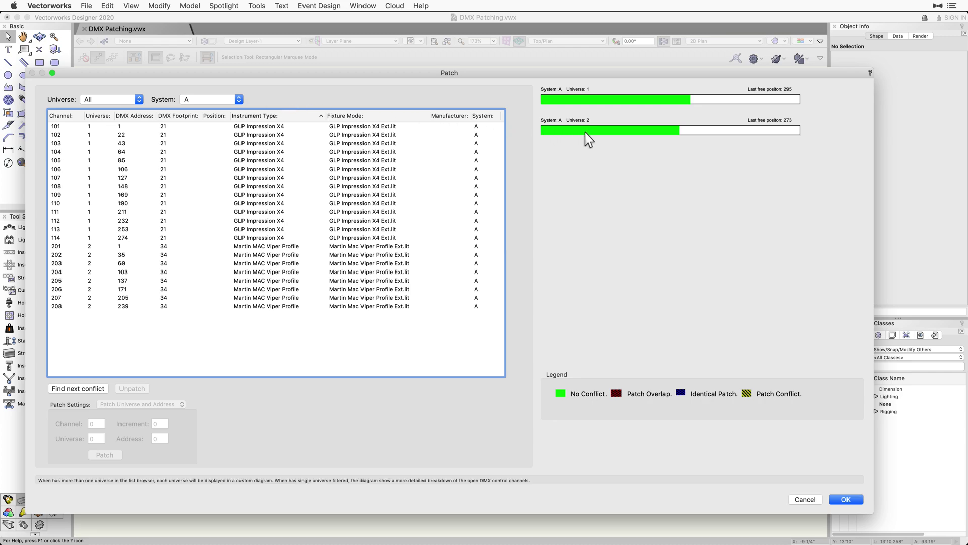
{"action": "left_click", "coordinate": [846, 501]}
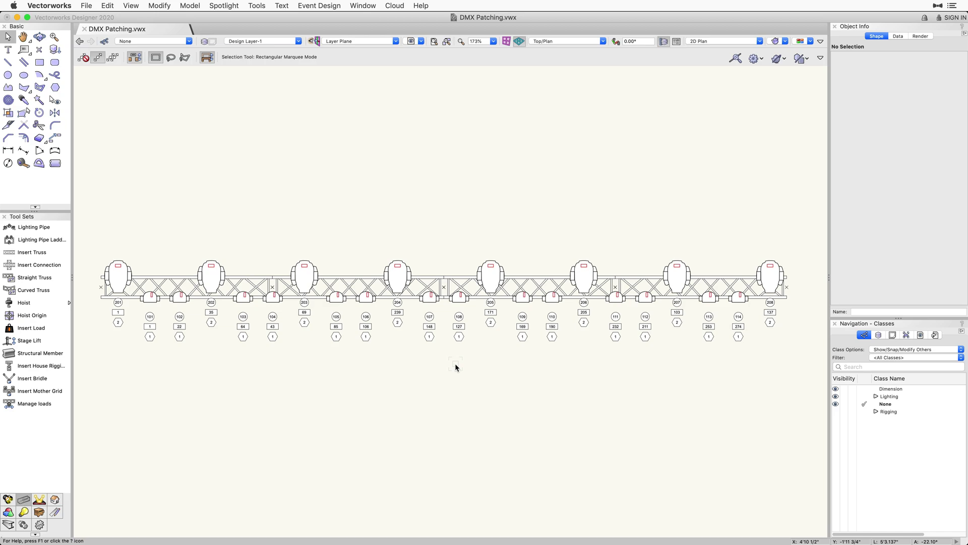
Start an MVR export of the patched lighting drawing
{"action": "left_click", "coordinate": [85, 6]}
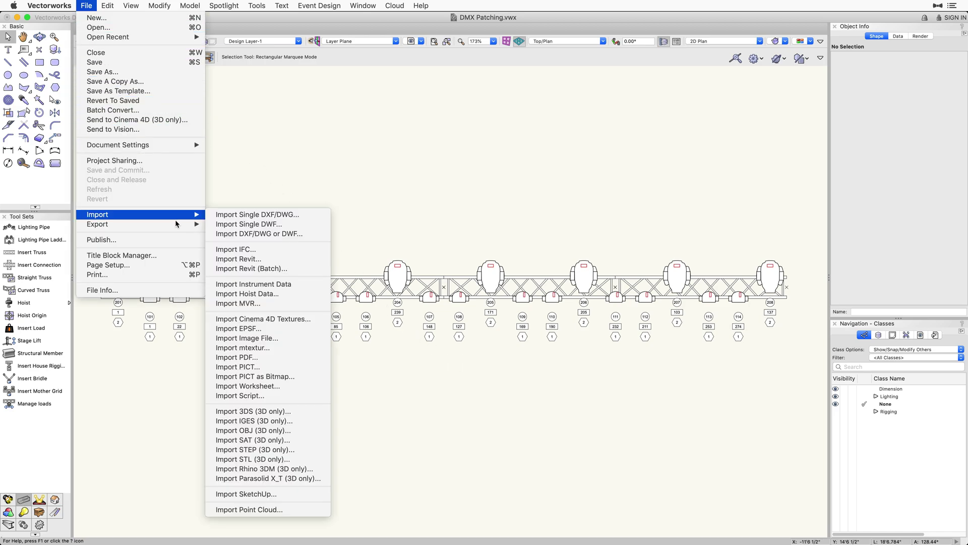
{"action": "mouse_move", "coordinate": [180, 227]}
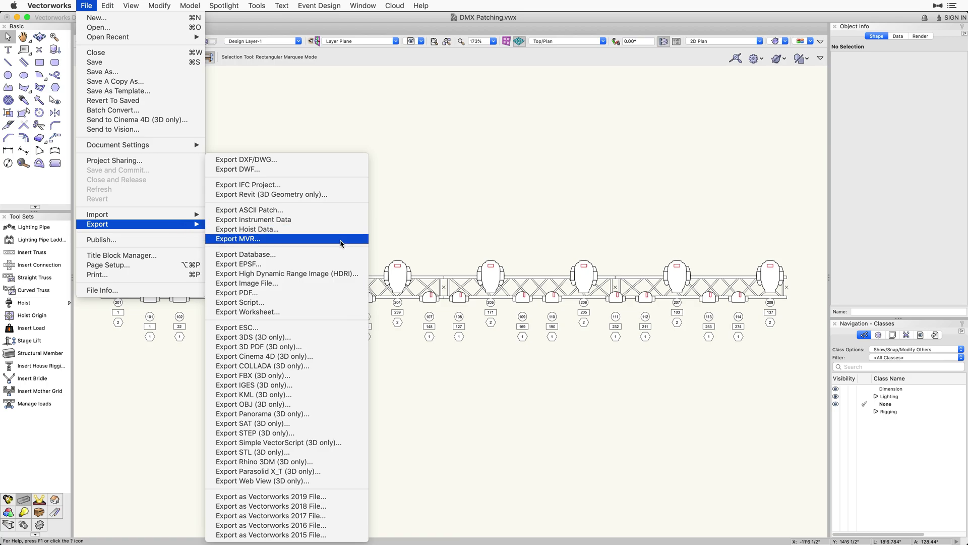